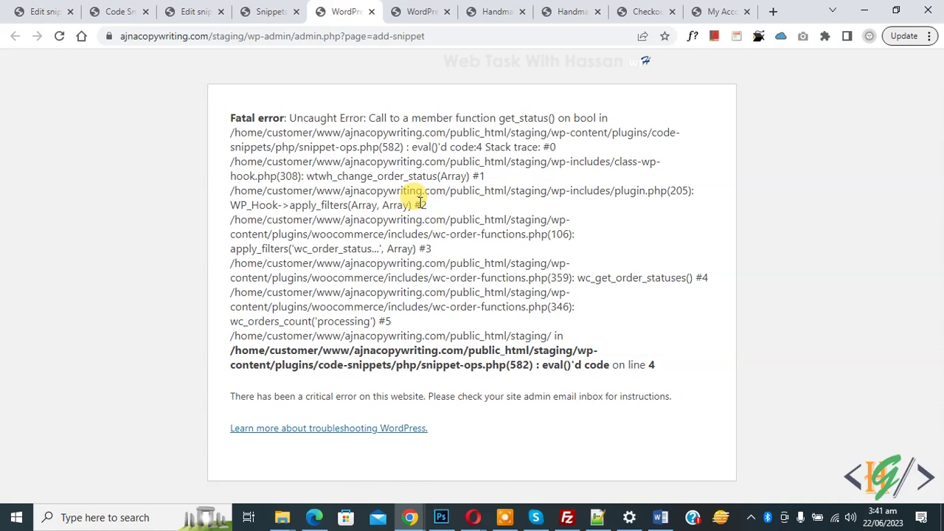
Step: Examine the fatal error text and the page=add-snippet address, and reload the failing admin page
{"action": "left_click_drag", "start_coordinate": [229, 116], "coordinate": [426, 118]}
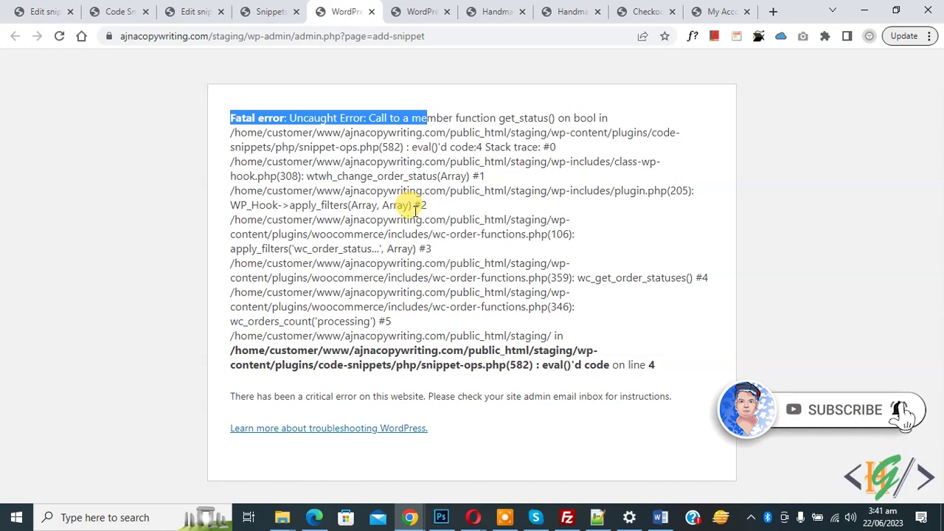
{"action": "left_click", "coordinate": [415, 210]}
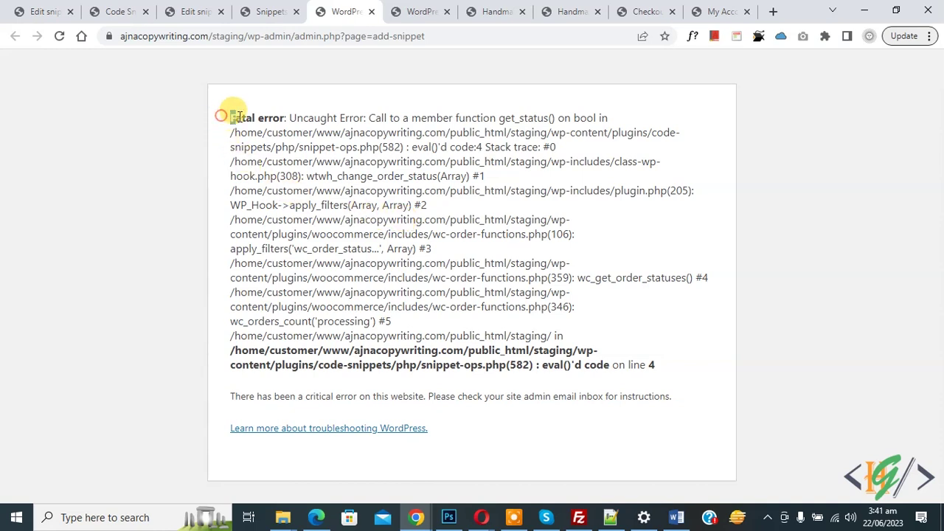
{"action": "left_click_drag", "start_coordinate": [229, 117], "coordinate": [387, 119]}
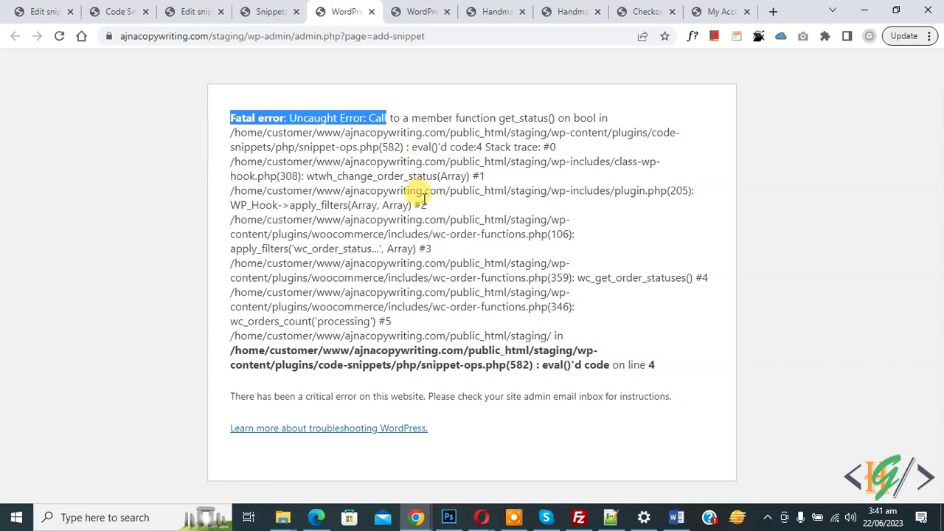
{"action": "left_click", "coordinate": [59, 35]}
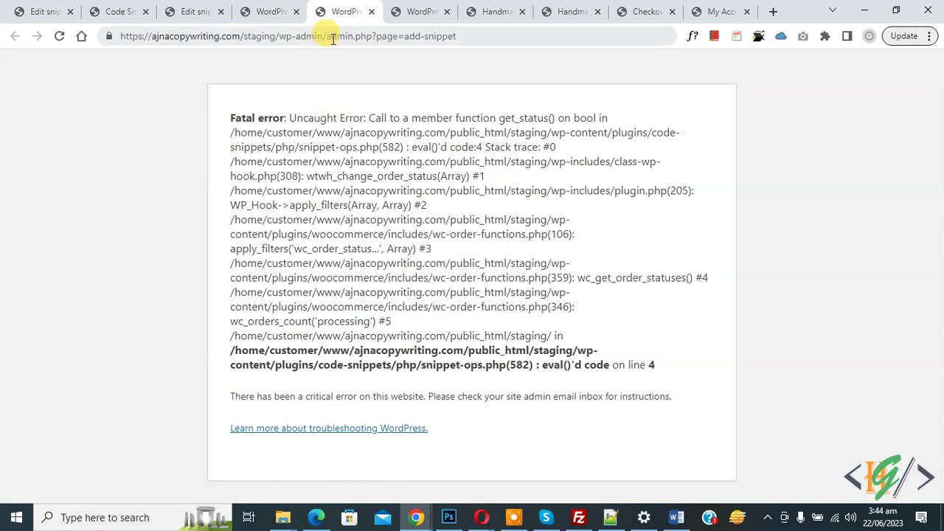
{"action": "left_click_drag", "start_coordinate": [326, 37], "coordinate": [453, 39]}
{"action": "left_click", "coordinate": [375, 154]}
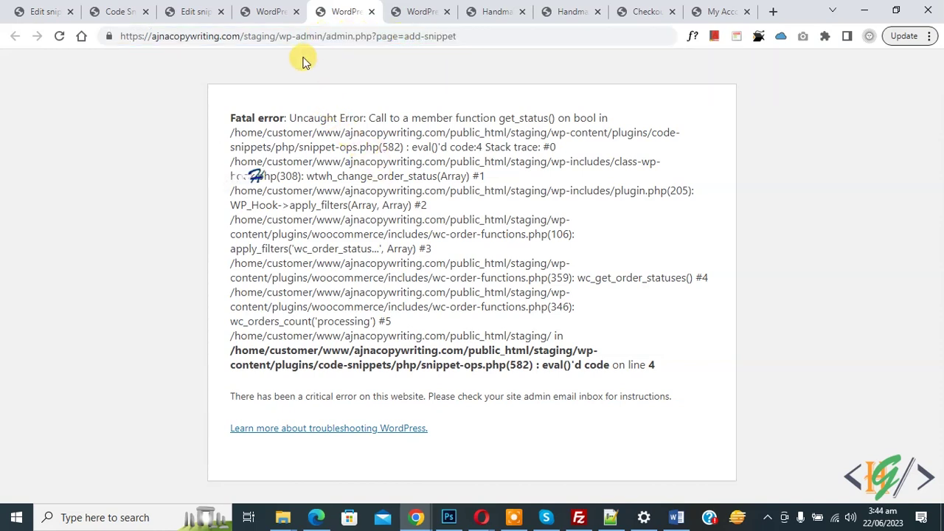
Step: Load the failing page=snippets admin page in safe mode by appending &snippets-safe-mode=1 to its address
{"action": "left_click", "coordinate": [268, 11]}
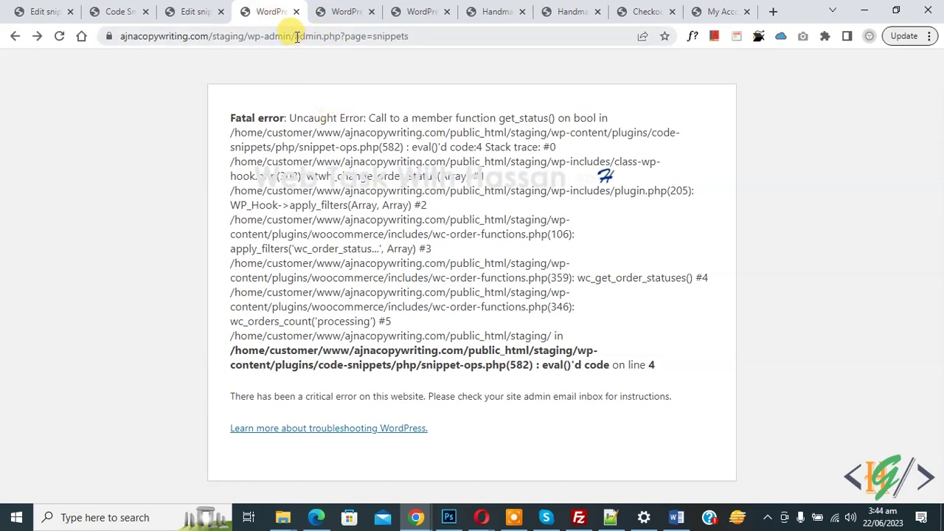
{"action": "left_click_drag", "start_coordinate": [296, 36], "coordinate": [432, 37]}
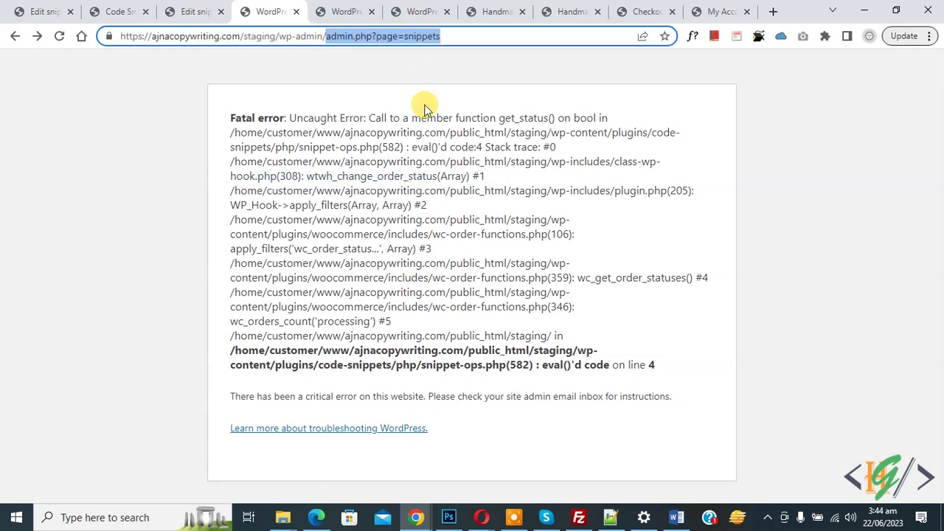
{"action": "left_click", "coordinate": [418, 131]}
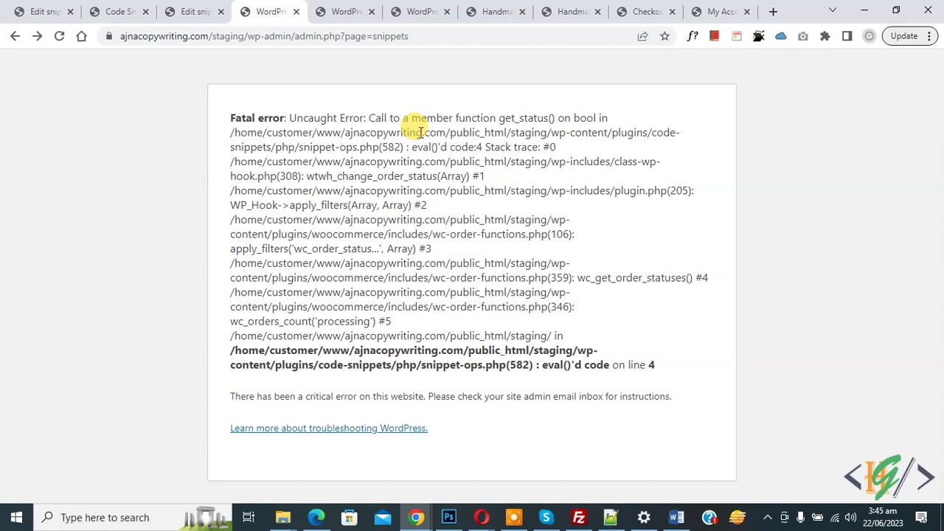
{"action": "left_click", "coordinate": [423, 34]}
{"action": "left_click", "coordinate": [431, 37]}
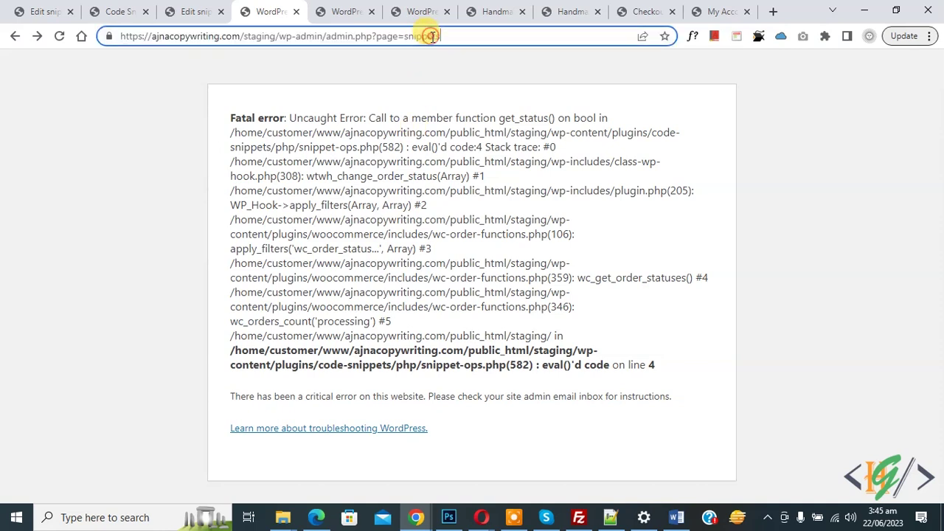
{"action": "type", "text": "&snippets-safe-mode=1"}
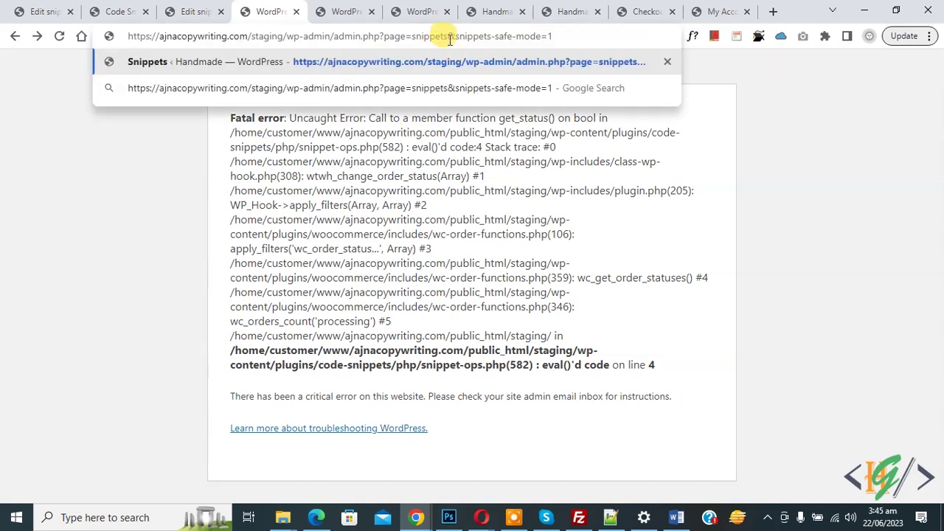
{"action": "left_click_drag", "start_coordinate": [447, 37], "coordinate": [566, 41]}
{"action": "left_click", "coordinate": [448, 37]}
{"action": "left_click_drag", "start_coordinate": [447, 37], "coordinate": [575, 41]}
{"action": "left_click", "coordinate": [575, 42]}
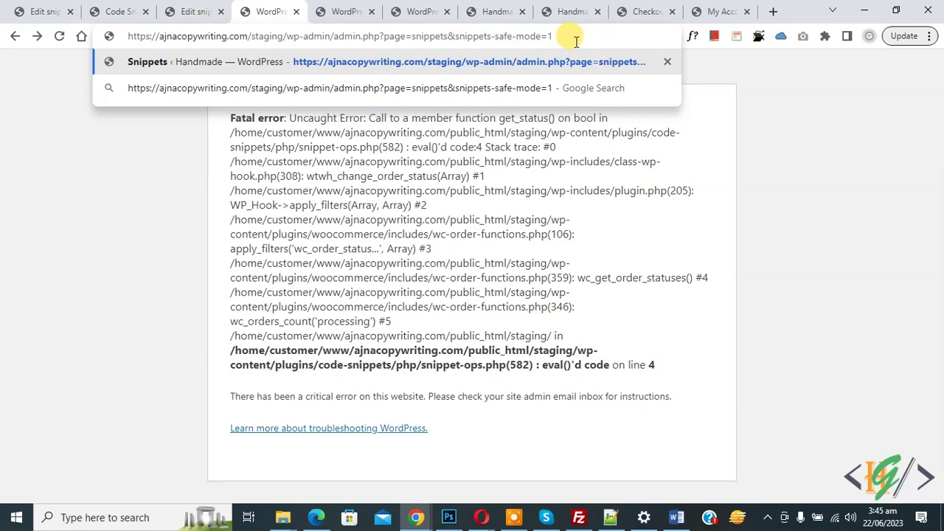
{"action": "key", "text": "Return"}
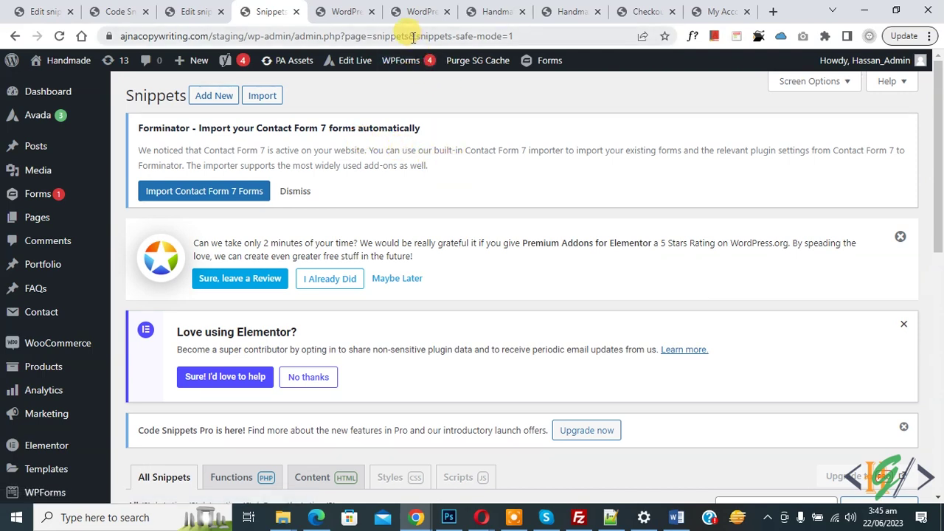
Step: Deactivate the Untitled #9 snippet in the snippets list
{"action": "left_click_drag", "start_coordinate": [408, 36], "coordinate": [518, 37]}
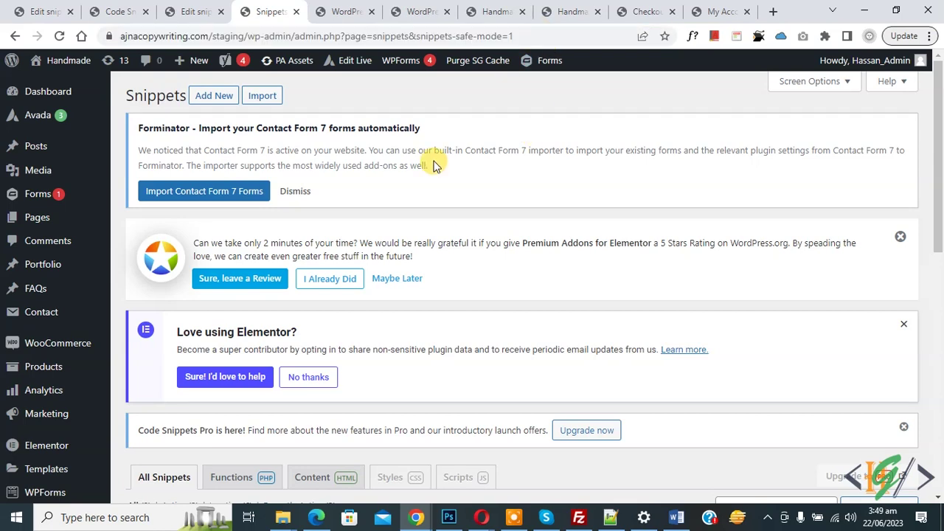
{"action": "scroll", "coordinate": [432, 163], "scroll_direction": "down", "scroll_amount": 8}
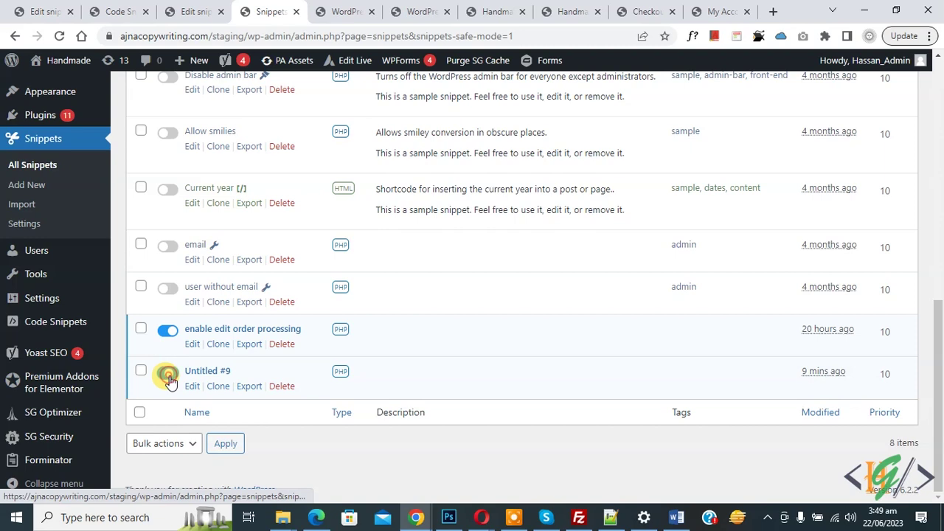
{"action": "left_click", "coordinate": [168, 374]}
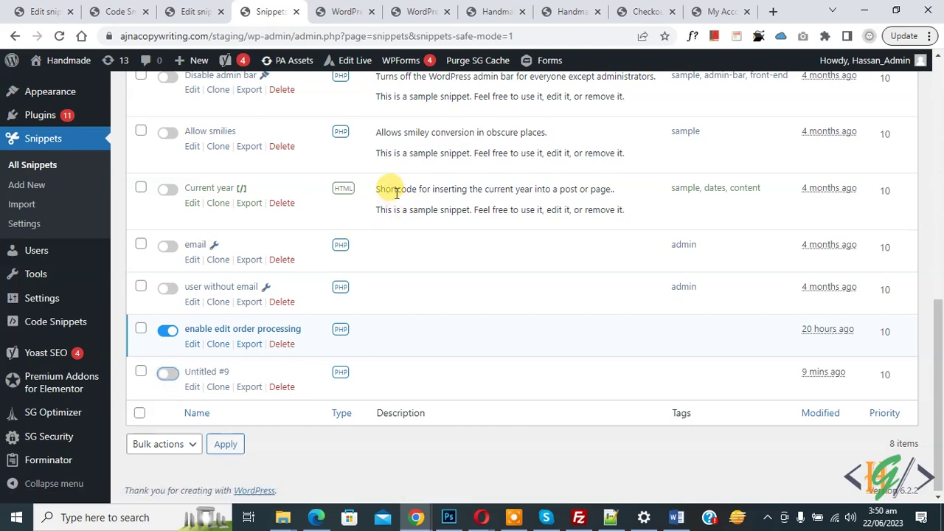
Step: Remove &snippets-safe-mode=1 from the address and load the snippets page without safe mode
{"action": "left_click", "coordinate": [407, 35]}
{"action": "left_click_drag", "start_coordinate": [408, 35], "coordinate": [522, 33]}
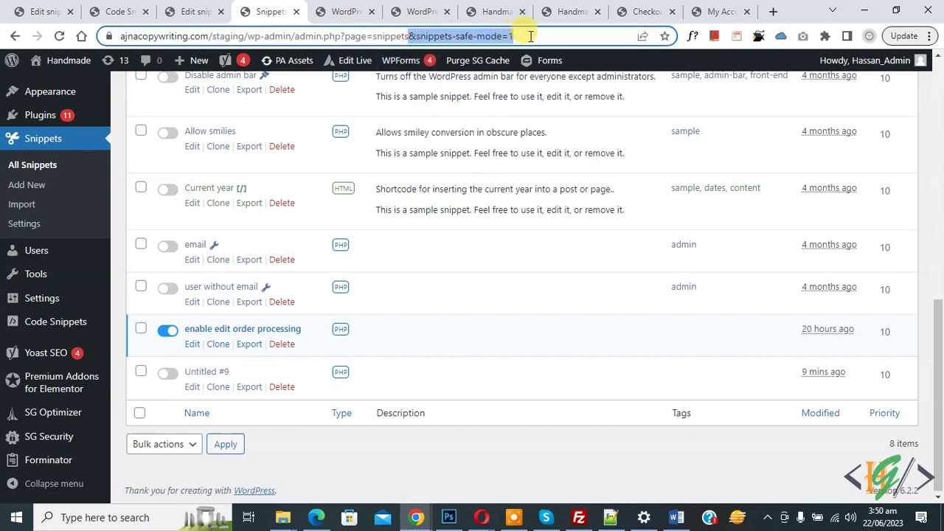
{"action": "key", "text": "BackSpace"}
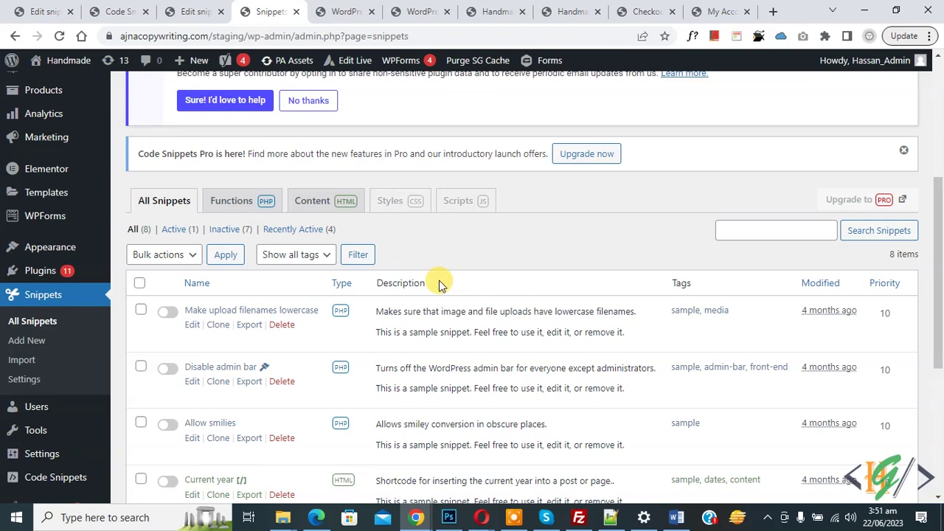
Step: Switch to the SiteGround File Manager in Opera and open wp-config.php from the staging folder for editing
{"action": "key", "text": "alt+Tab"}
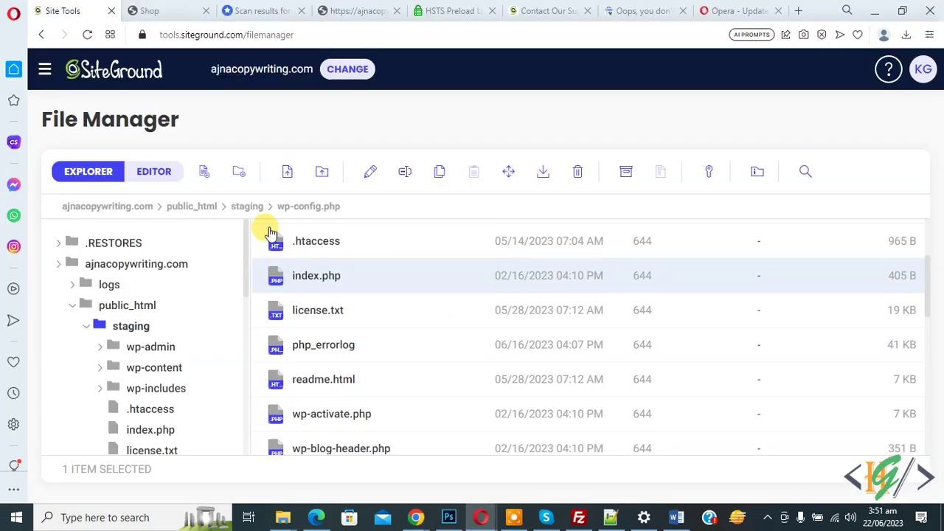
{"action": "left_click_drag", "start_coordinate": [74, 125], "coordinate": [190, 116]}
{"action": "left_click", "coordinate": [261, 113]}
{"action": "scroll", "coordinate": [395, 289], "scroll_direction": "down", "scroll_amount": 2}
{"action": "scroll", "coordinate": [395, 289], "scroll_direction": "down", "scroll_amount": 2}
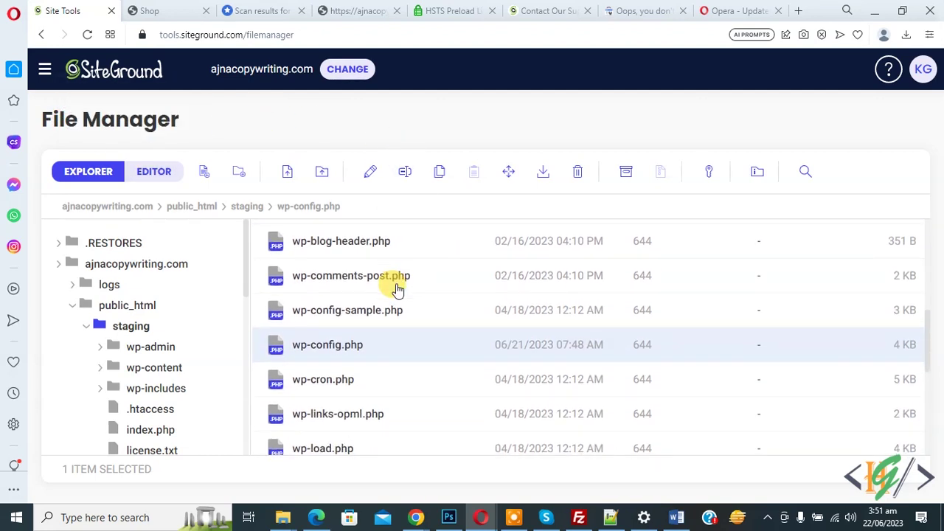
{"action": "right_click", "coordinate": [318, 352]}
{"action": "left_click", "coordinate": [354, 159]}
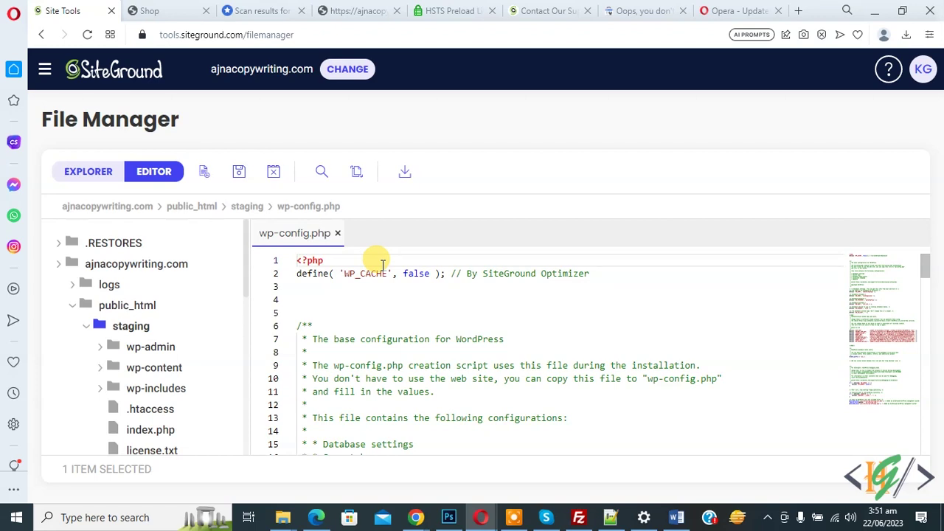
Step: Add define( 'CODE_SNIPPETS_SAFE_MODE', true ); on the empty line above the "stop editing" comment and save wp-config.php
{"action": "scroll", "coordinate": [346, 317], "scroll_direction": "down", "scroll_amount": 20}
{"action": "left_click", "coordinate": [318, 357]}
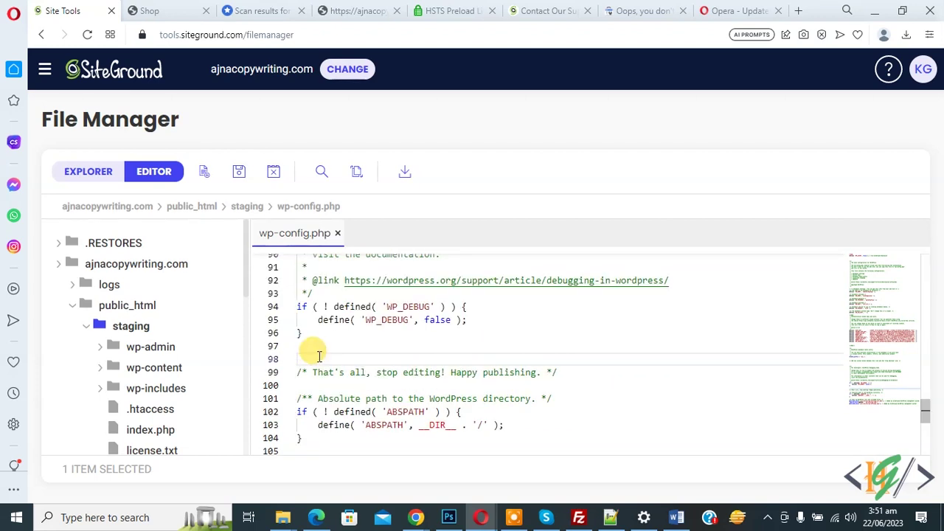
{"action": "type", "text": "define( 'CODE_SNIPPETS_SAFE_MODE', true );"}
{"action": "left_click_drag", "start_coordinate": [296, 359], "coordinate": [515, 360]}
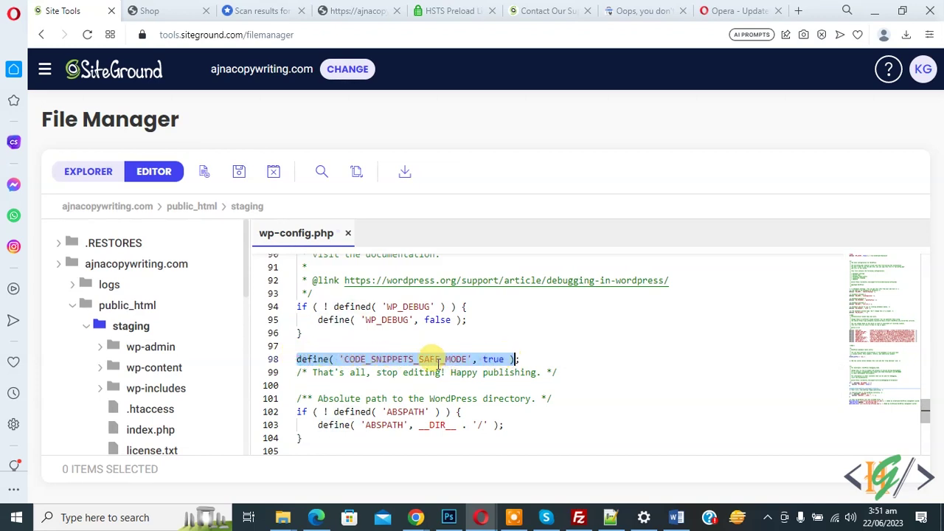
{"action": "left_click", "coordinate": [436, 360]}
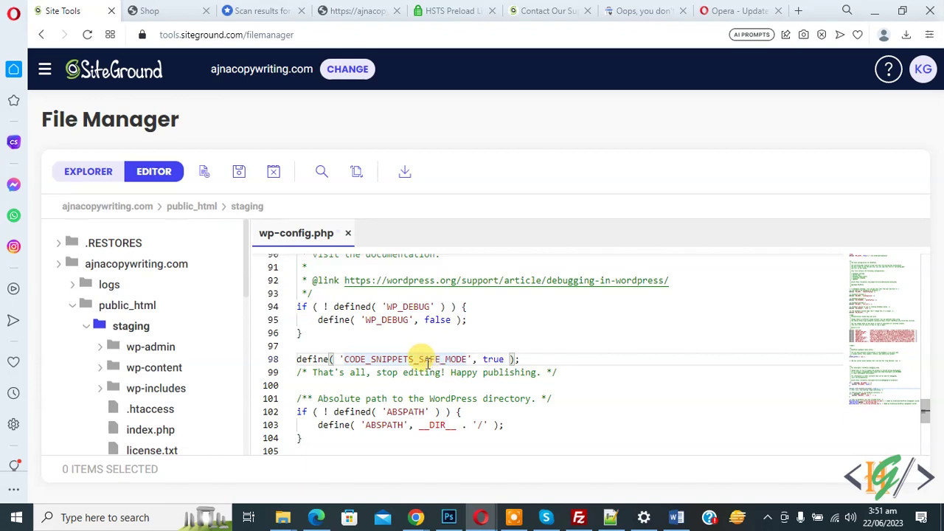
{"action": "left_click", "coordinate": [238, 171]}
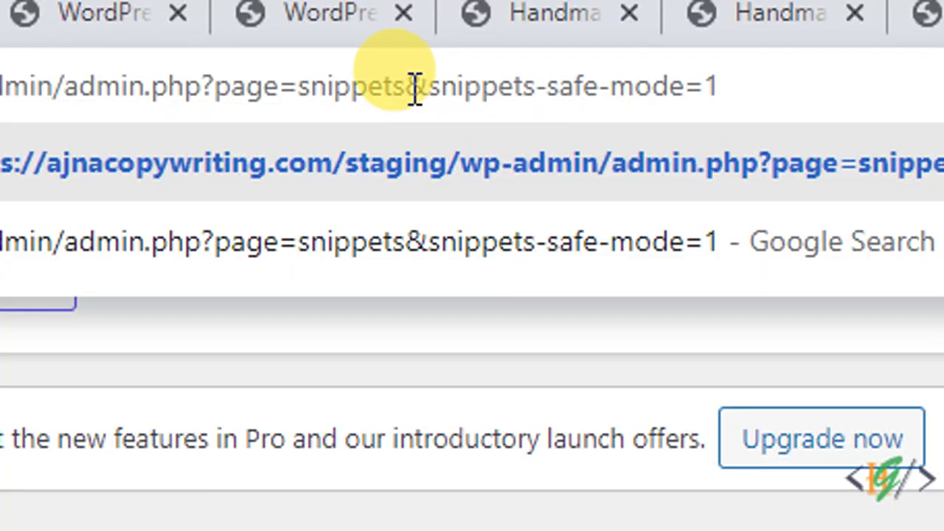
Step: Examine the page=snippets and &snippets-safe-mode=1 parts of the safe mode address back in Chrome
{"action": "left_click_drag", "start_coordinate": [407, 92], "coordinate": [718, 92]}
{"action": "left_click", "coordinate": [501, 99]}
{"action": "left_click_drag", "start_coordinate": [415, 96], "coordinate": [742, 99]}
{"action": "left_click", "coordinate": [600, 101]}
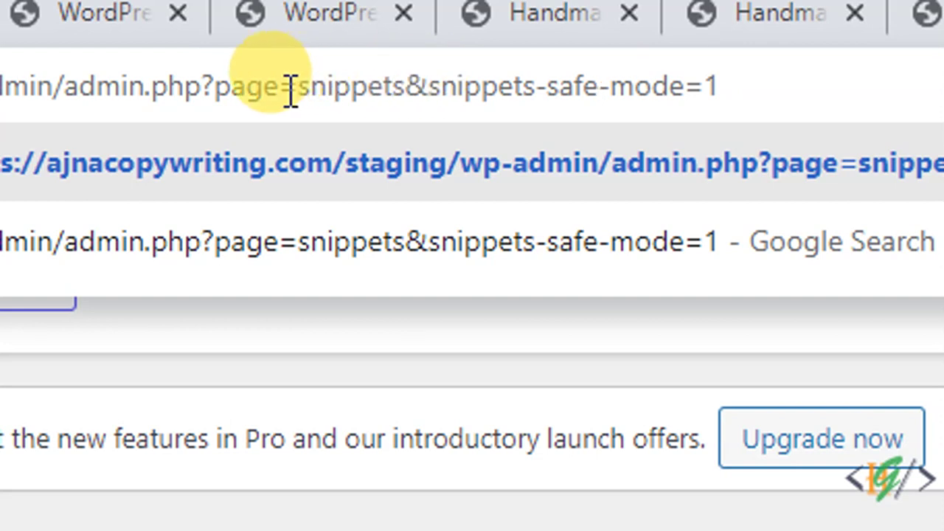
{"action": "left_click", "coordinate": [224, 90]}
{"action": "left_click_drag", "start_coordinate": [223, 90], "coordinate": [384, 92]}
{"action": "left_click", "coordinate": [383, 88]}
{"action": "left_click", "coordinate": [404, 89]}
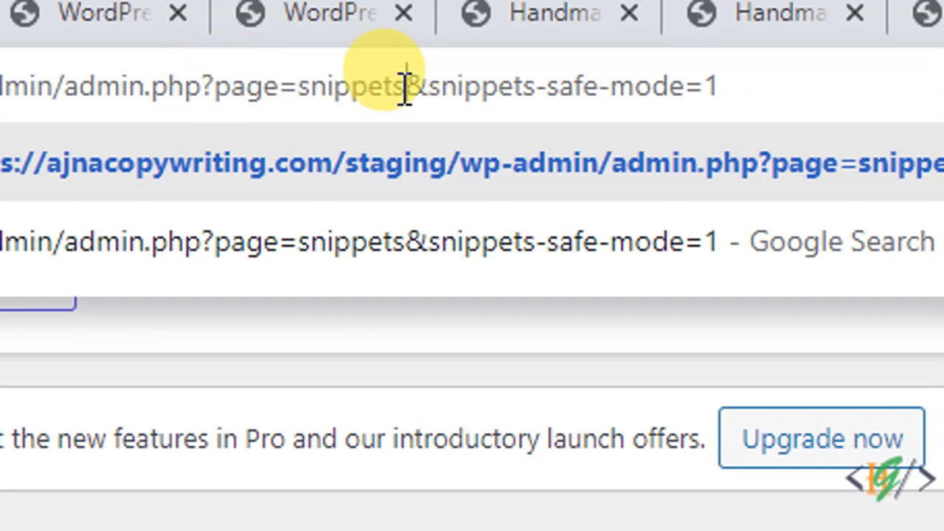